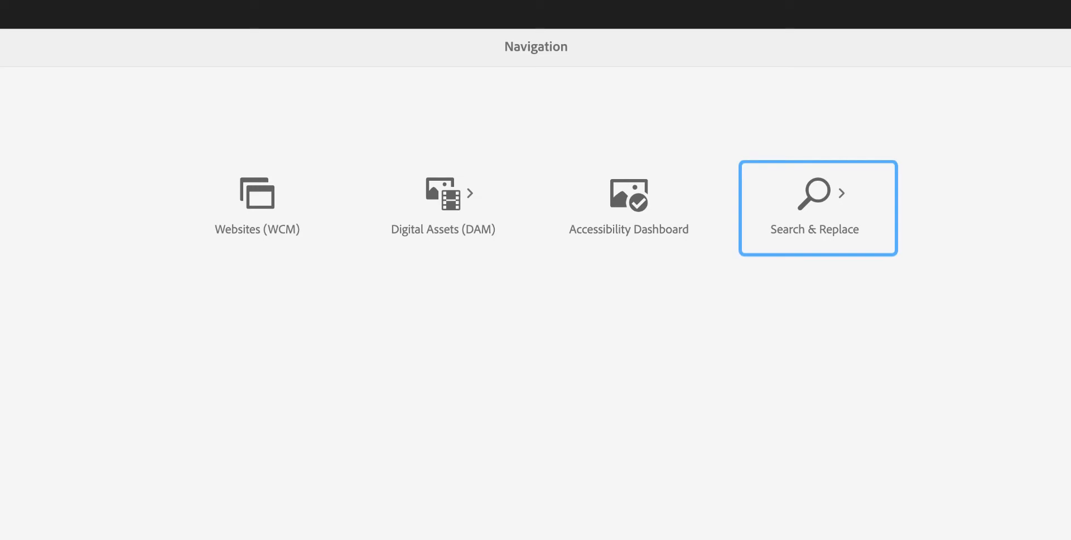
- Open the Search & Replace Browser from the Search & Replace tools
click(823, 199)
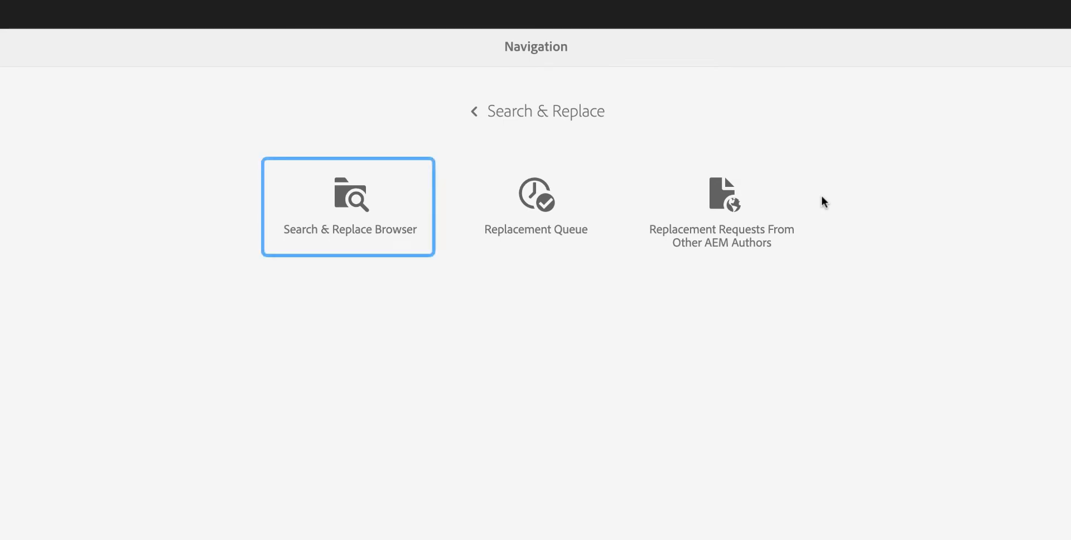
click(356, 207)
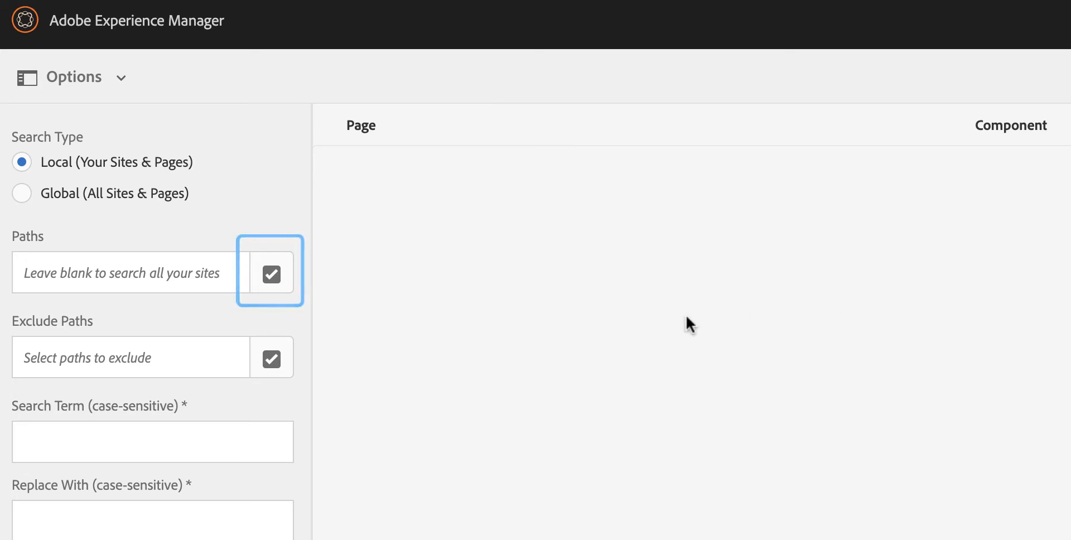
- Try limiting the search to the path /content/ryerson/careers, and remove that path again
click(282, 283)
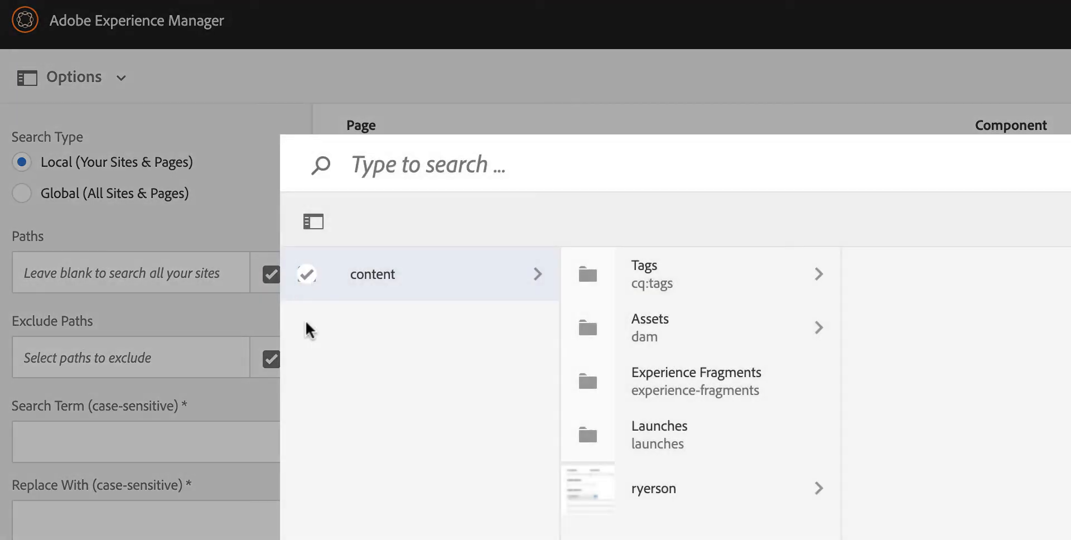
click(765, 504)
click(763, 478)
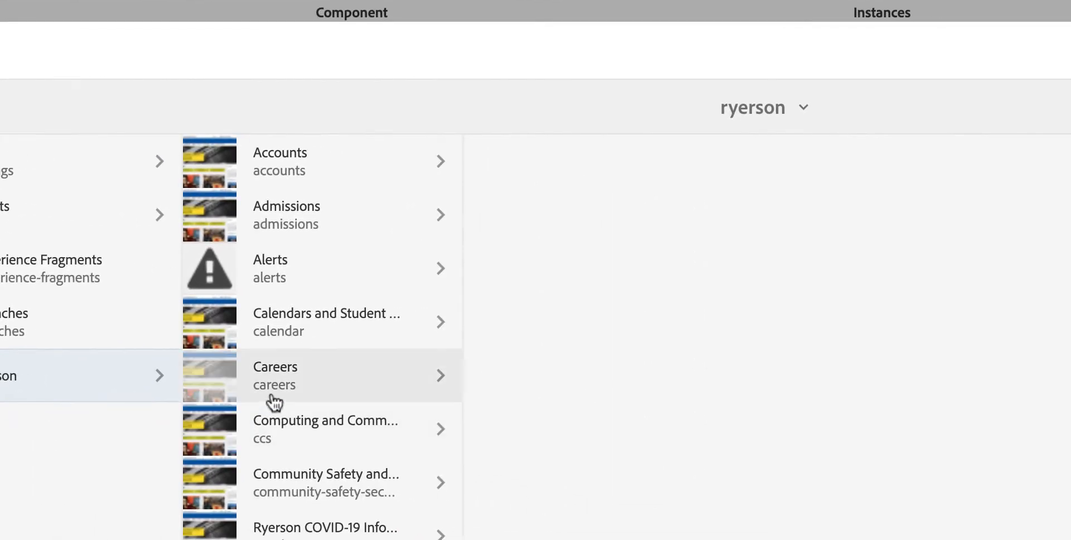
click(719, 468)
click(754, 104)
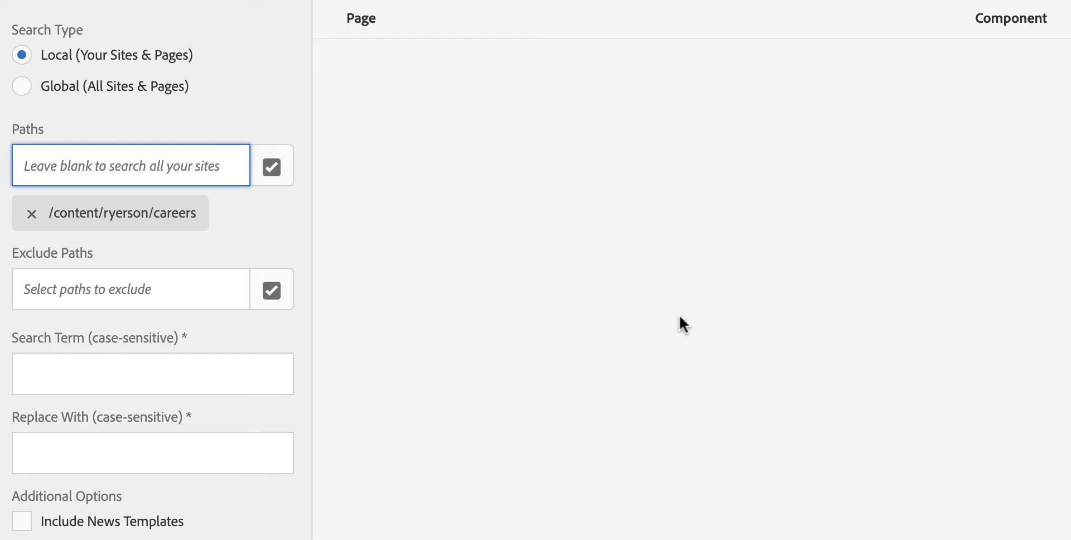
click(32, 214)
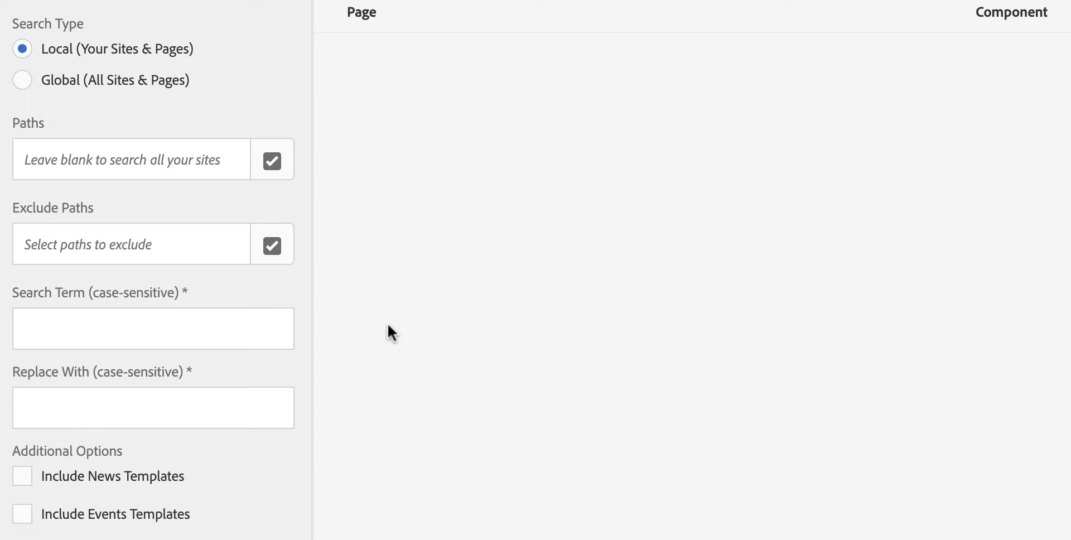
- Run a local search for "Ryerson University" with "Toronto Metropolitan University" as the replacement
click(241, 327)
text(Ryerson University)
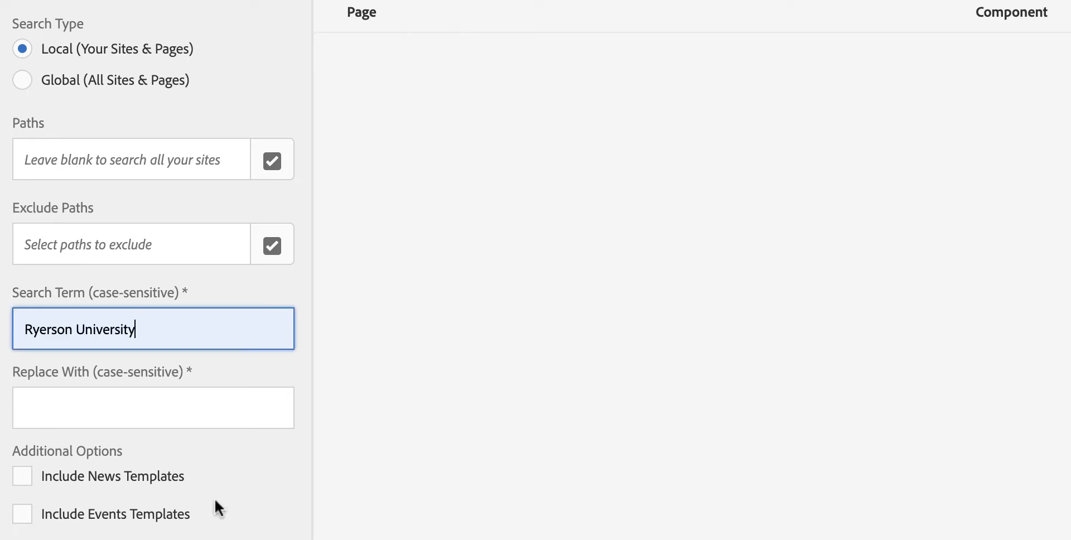
key(Tab)
click(201, 405)
text(Toronto Metropolitan University)
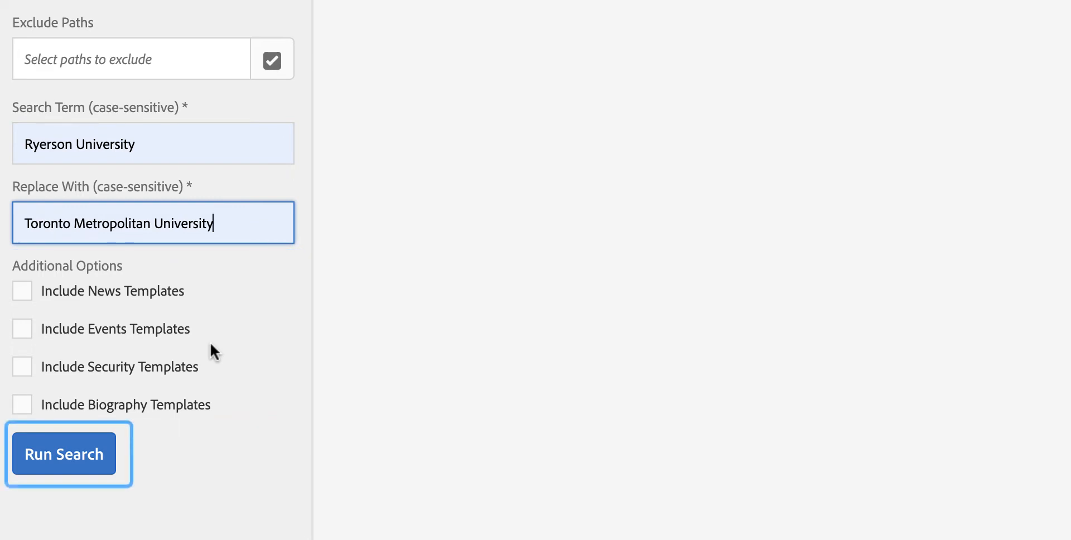
click(86, 461)
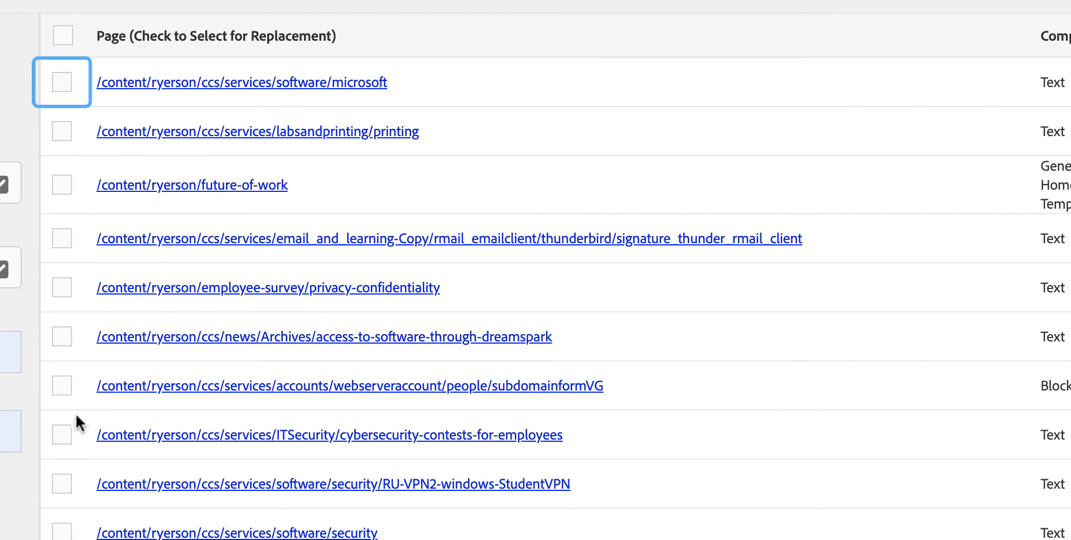
- Select all the listed pages and add them to the replacement queue
click(68, 85)
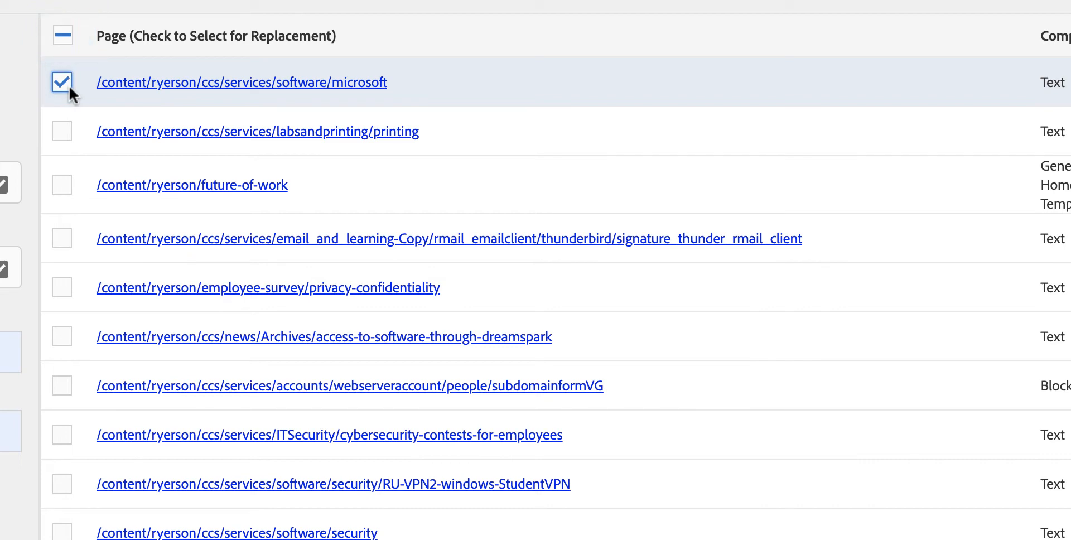
click(65, 35)
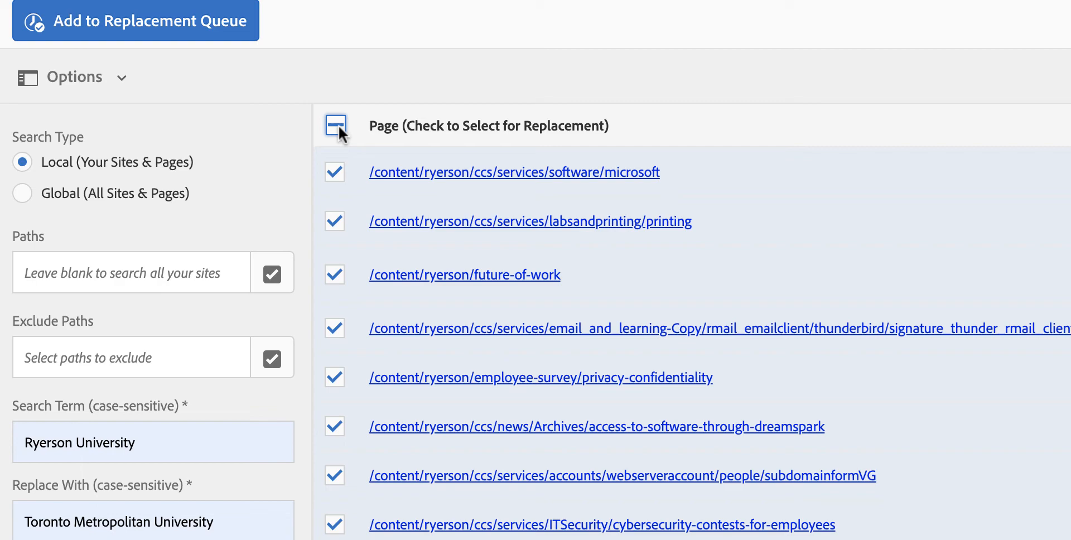
click(187, 32)
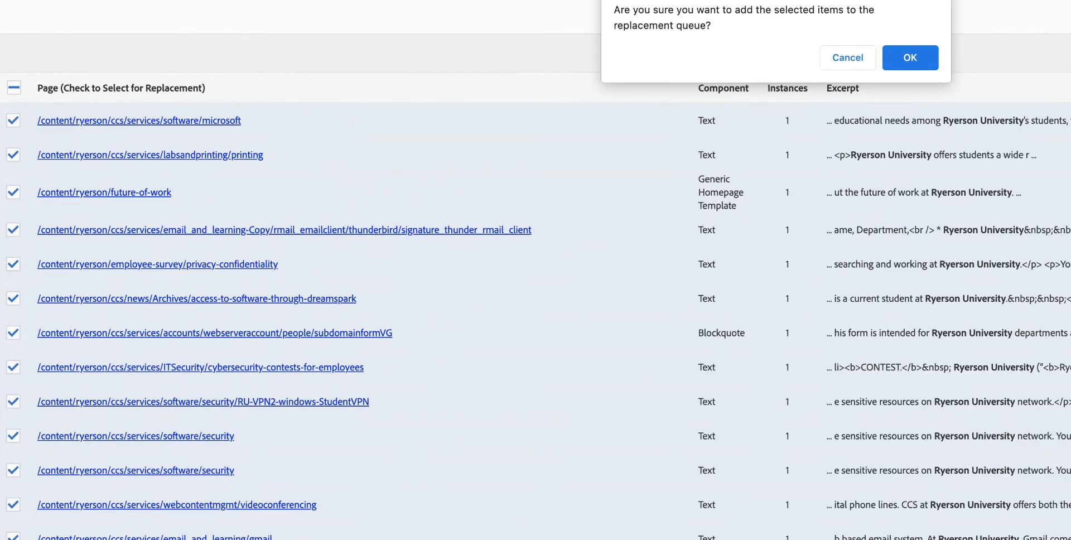
click(909, 58)
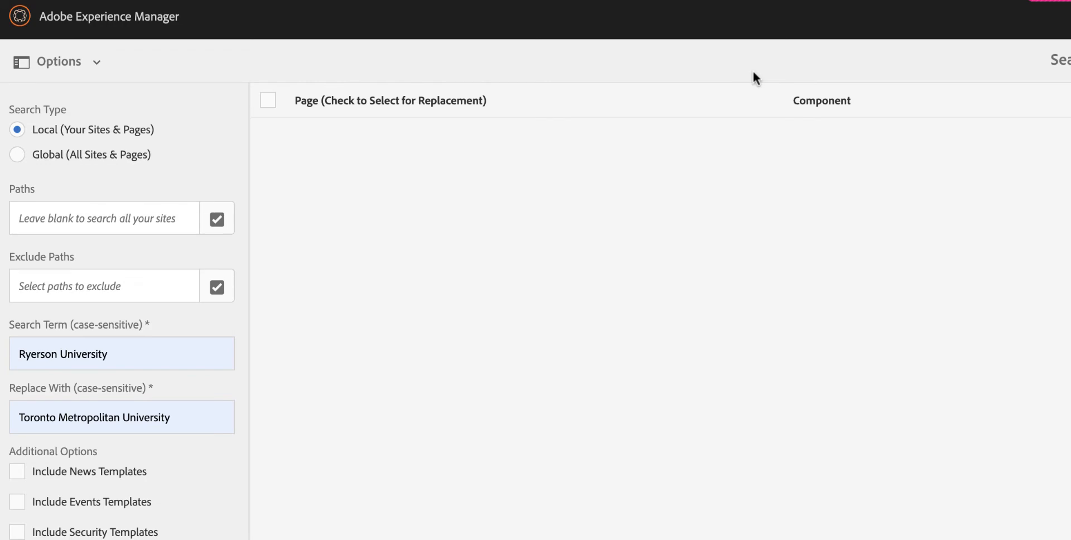
- Open the Replacement Queue and remove the pending replacement for /content/ryerson/human-resources
click(162, 21)
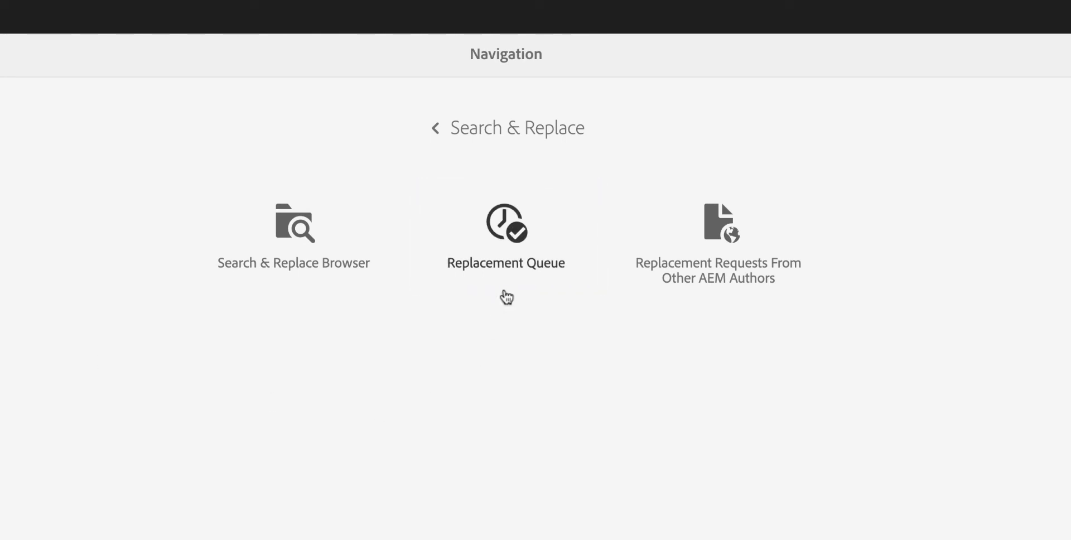
click(521, 271)
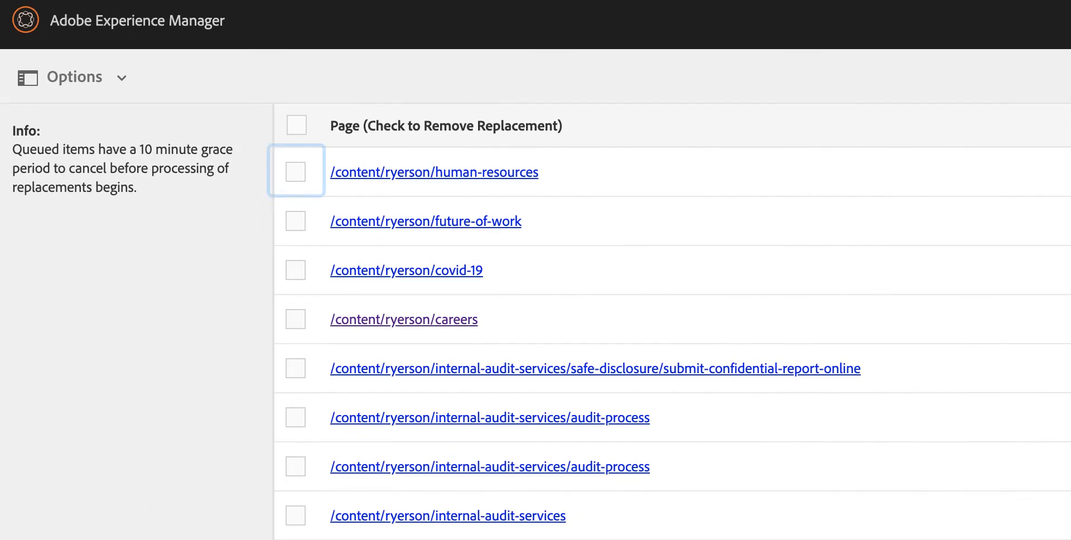
click(291, 176)
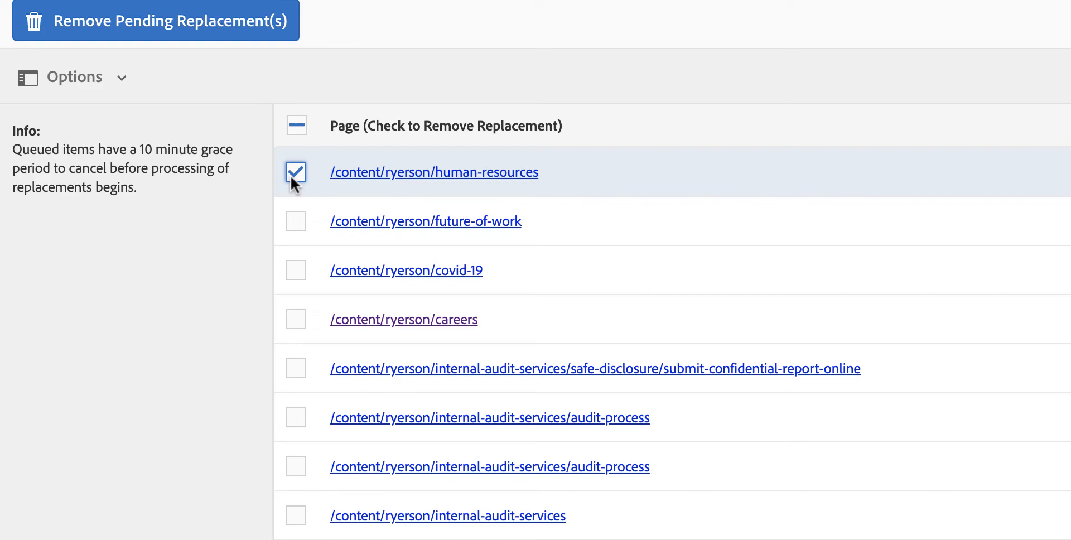
click(269, 32)
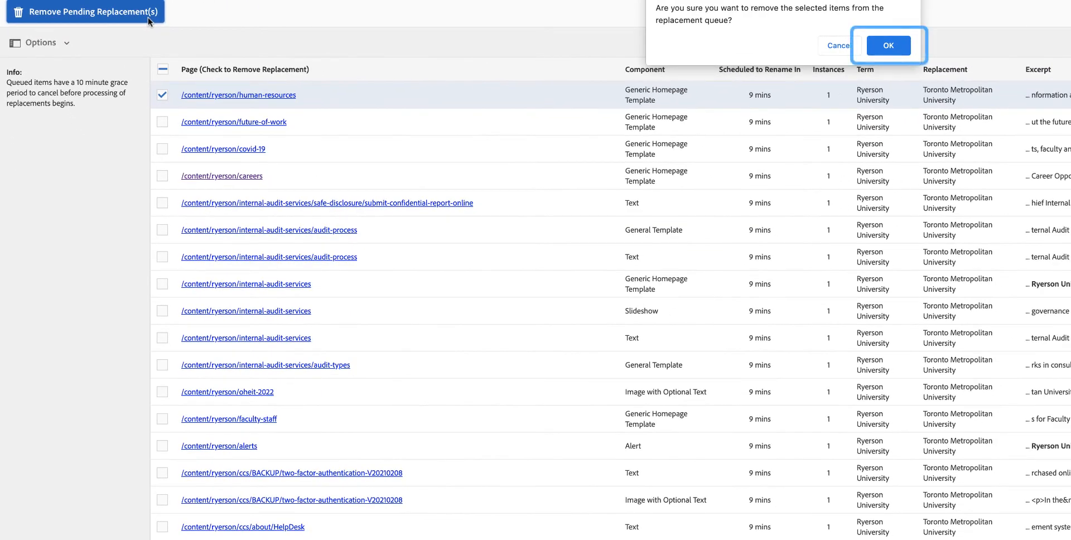
click(899, 47)
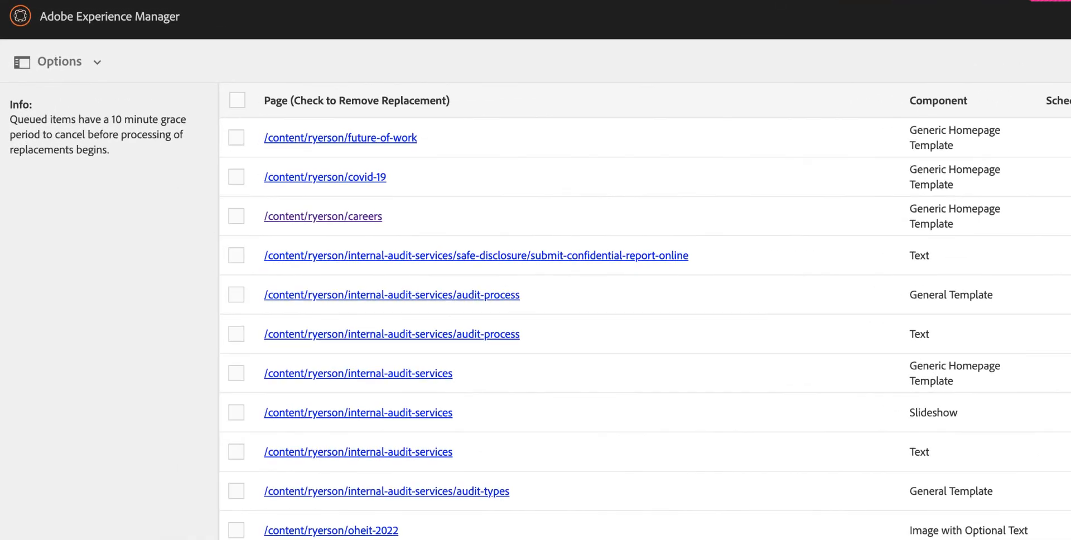
- Set up a global search in the Search & Replace Browser for "Ryerson University", replaced with "Toronto Metropolitan University"
click(151, 24)
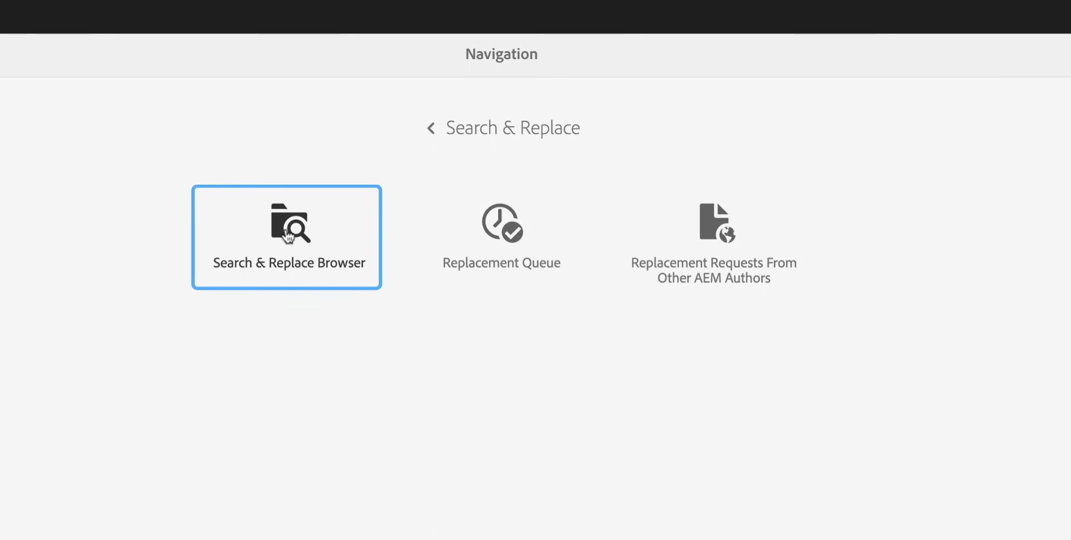
click(288, 237)
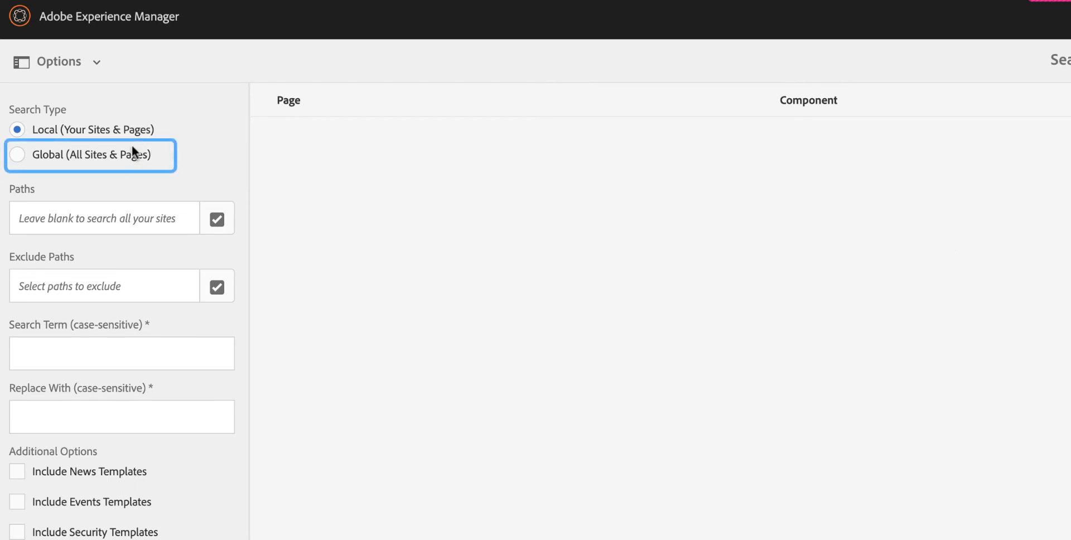
click(116, 153)
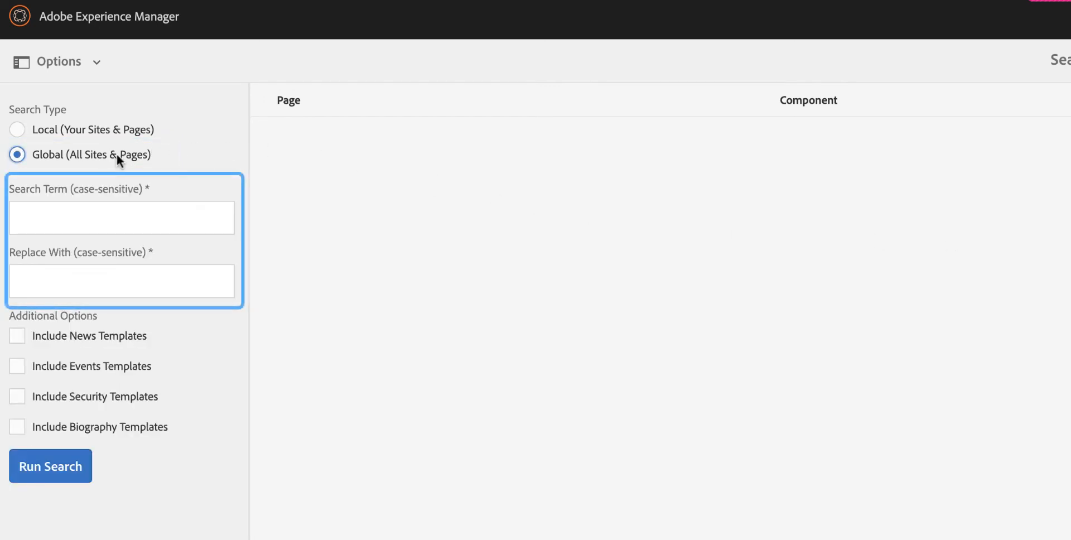
click(102, 214)
text(Ryerson University)
click(131, 300)
text(Toronto Metropolitan University)
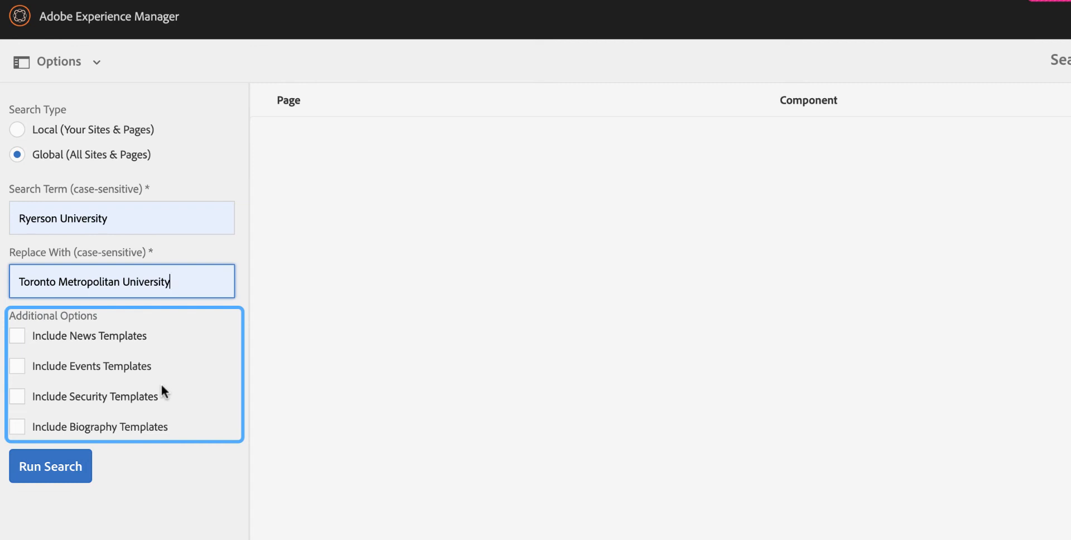
- Include news templates and run the global search
click(106, 332)
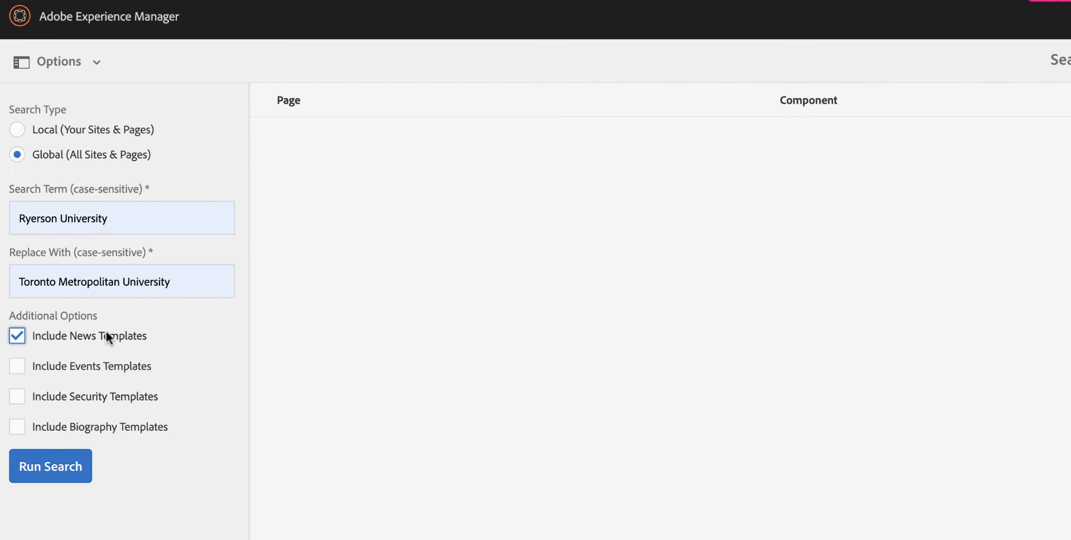
key(Tab)
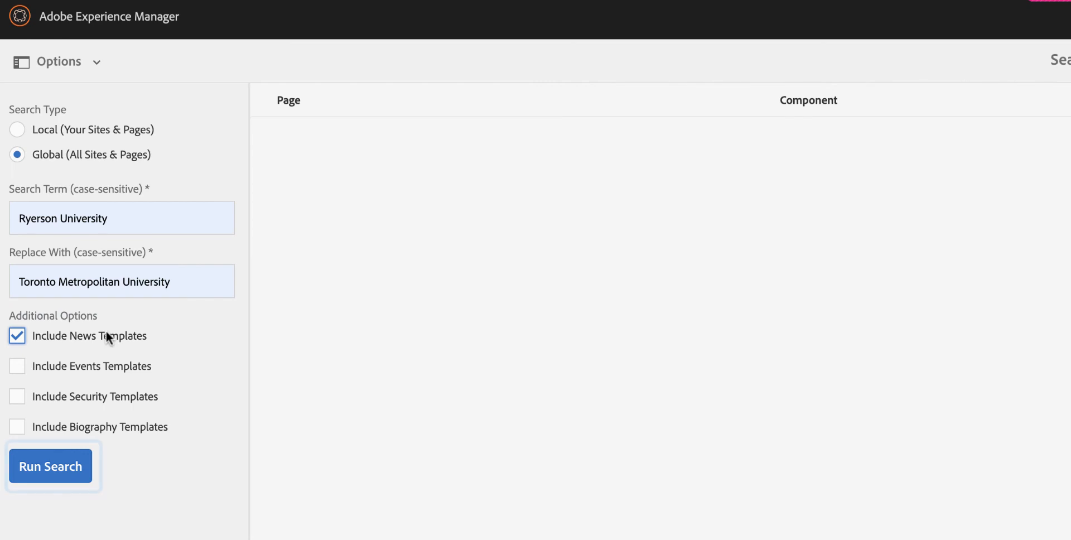
click(55, 473)
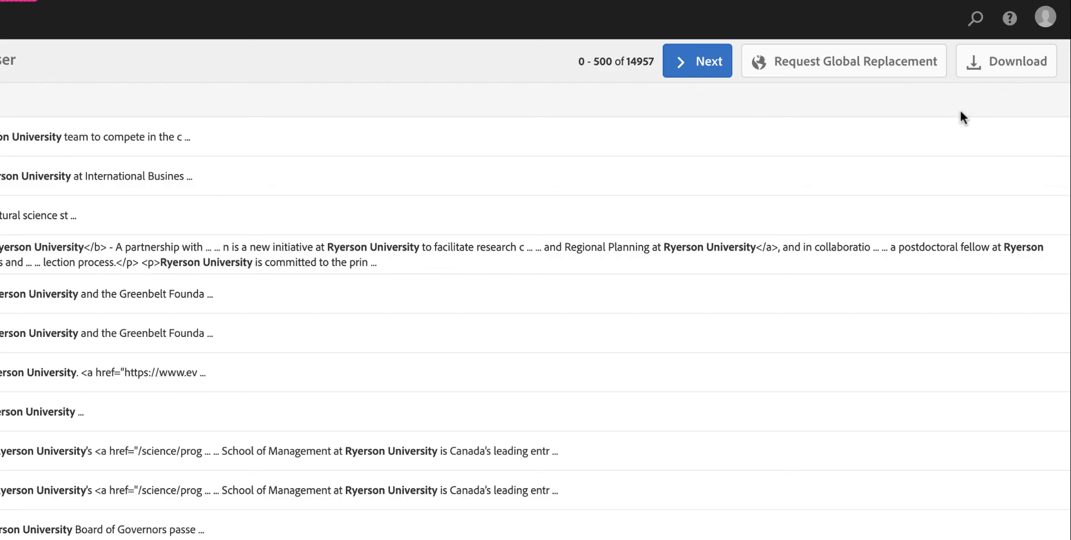
- Start a global replacement request and fill in the requester's name and email address
click(925, 78)
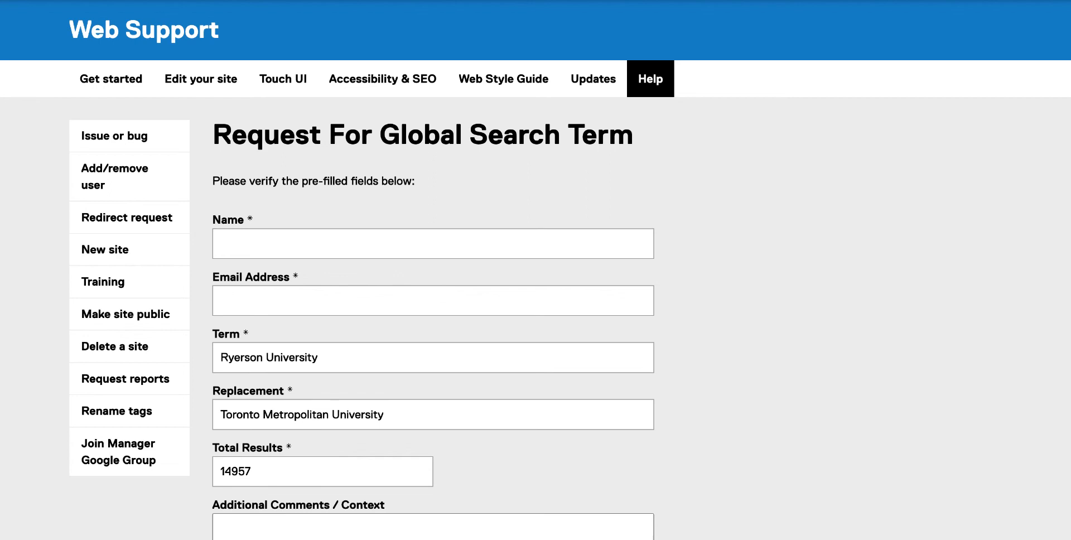
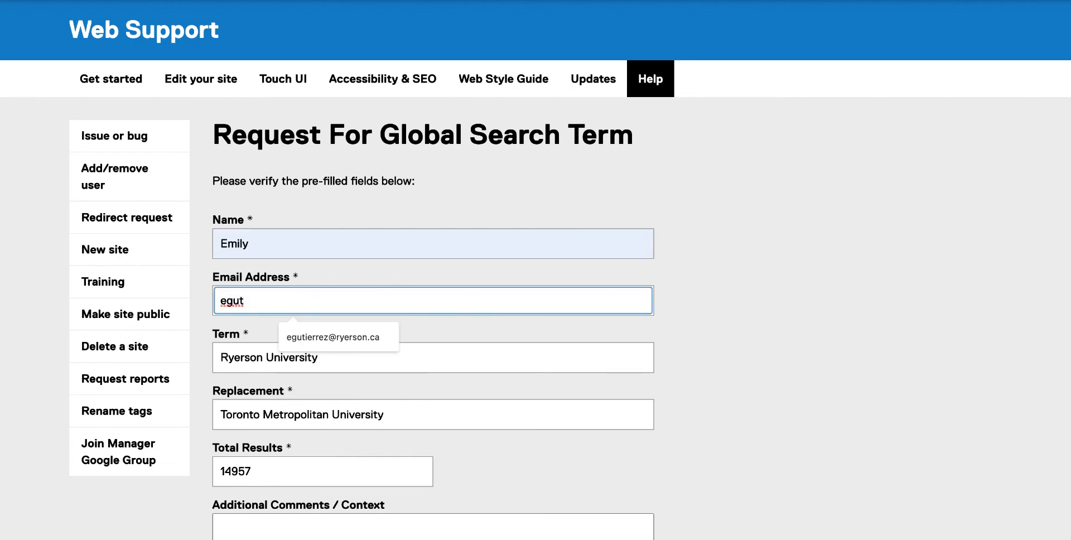
click(326, 332)
click(868, 387)
- Pass the captcha check and submit the global replacement request with the comment "test"
scroll(868, 388, down, 2)
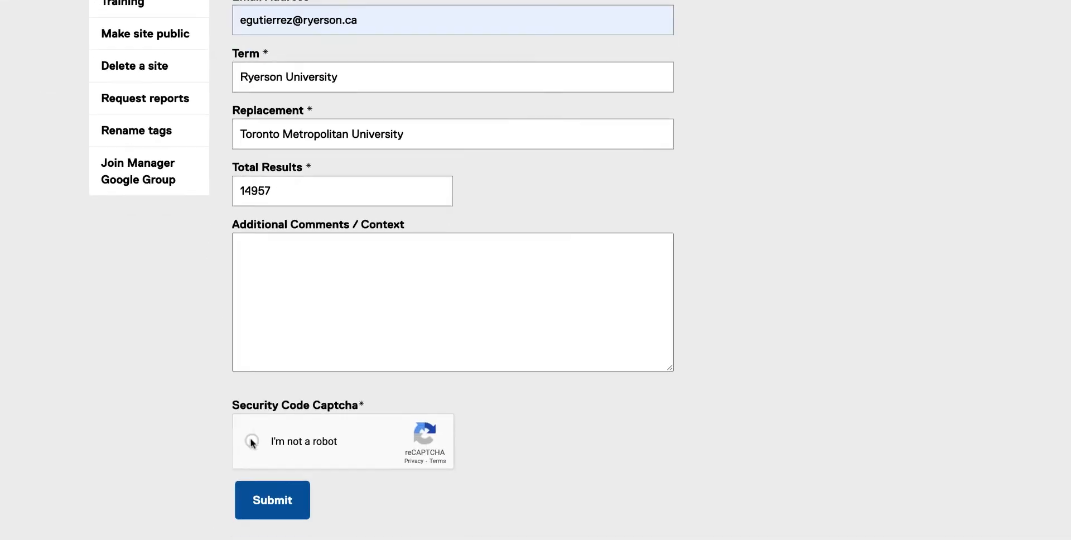
click(307, 390)
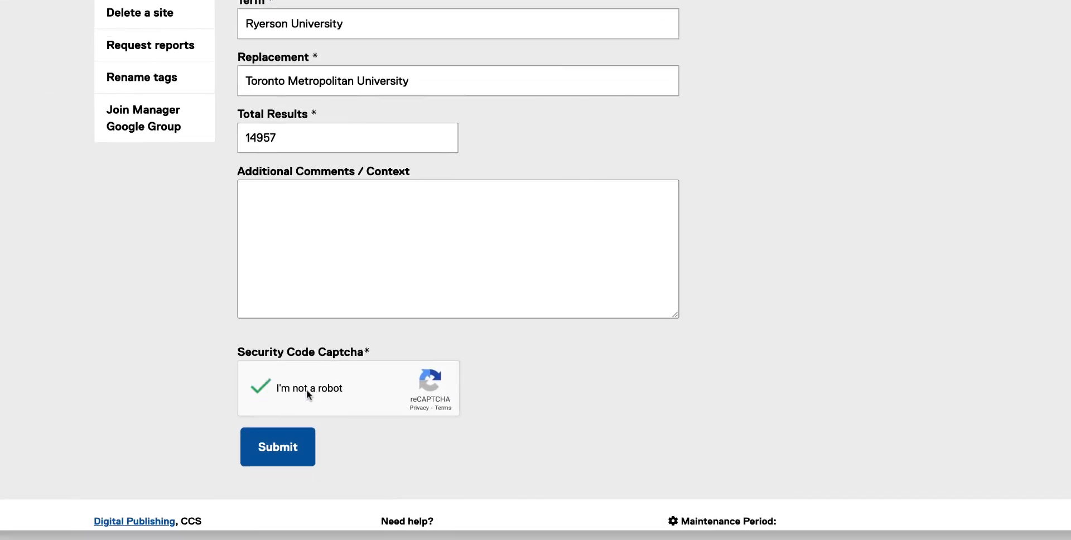
text(test)
click(299, 462)
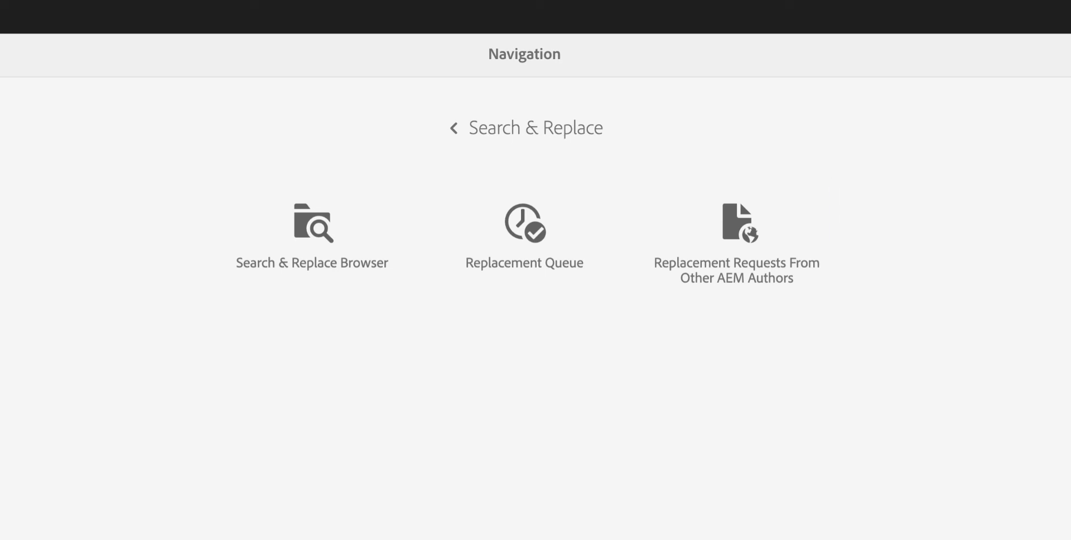
- In the replacement requests from other AEM authors, add the human-resources page performance-and-development-for-mac-and-senior-admin-employees to the replacement queue
click(715, 241)
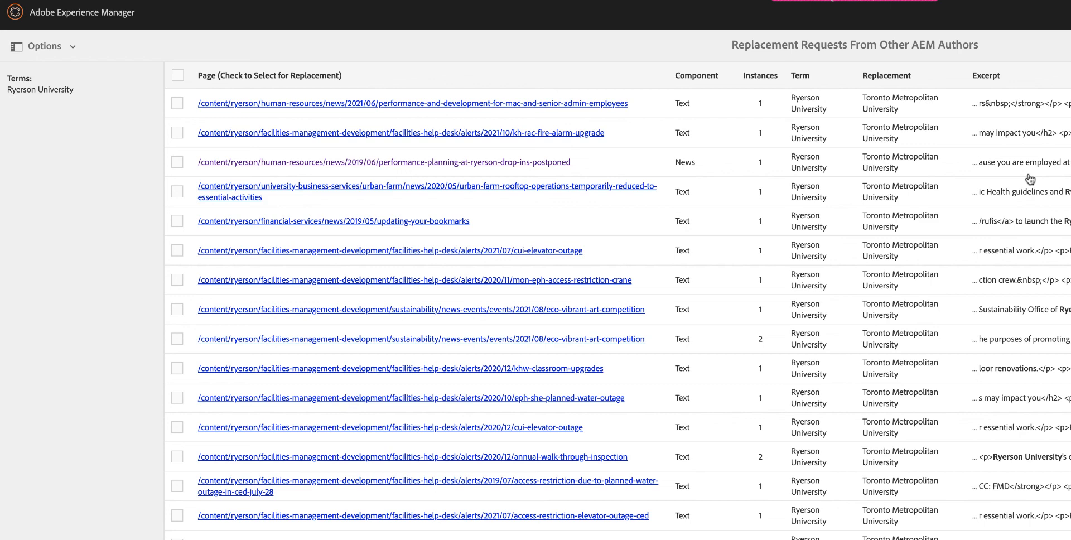
click(178, 107)
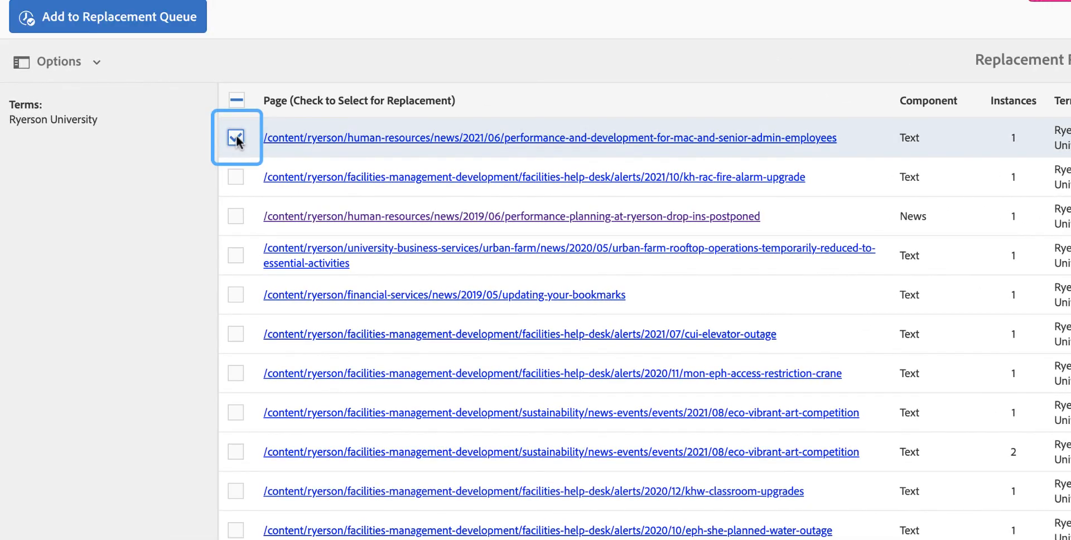
click(170, 25)
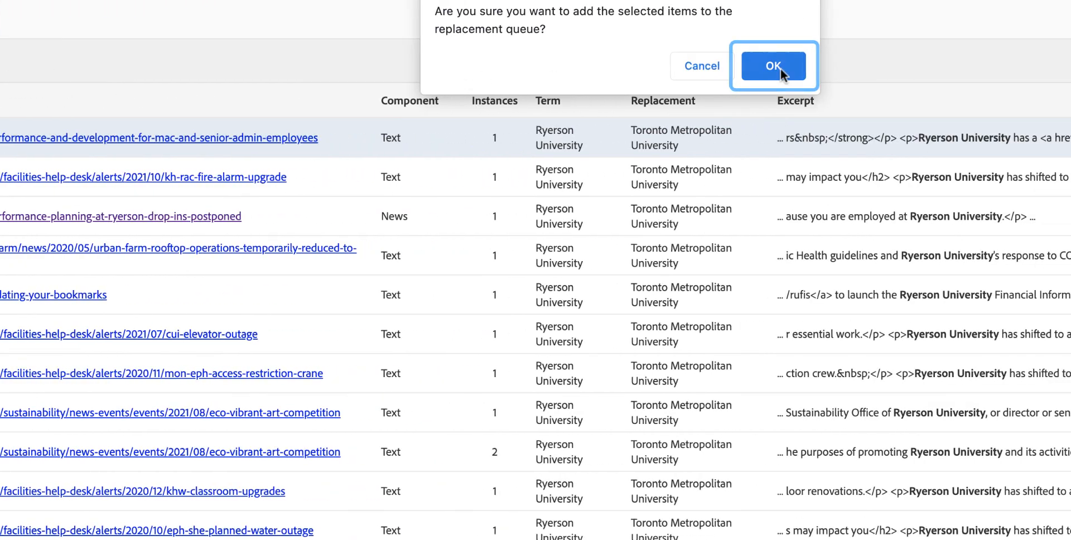
click(778, 67)
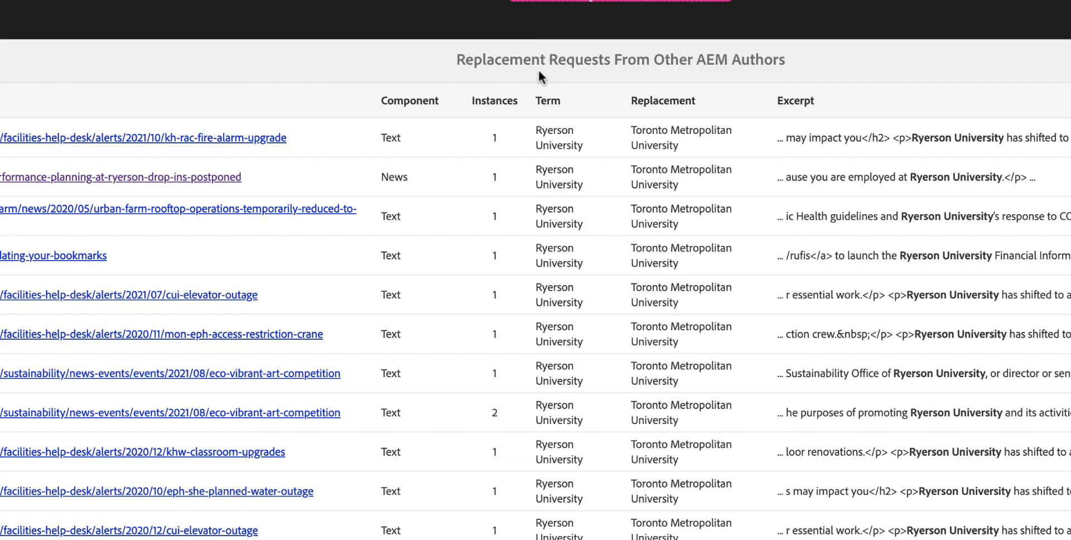